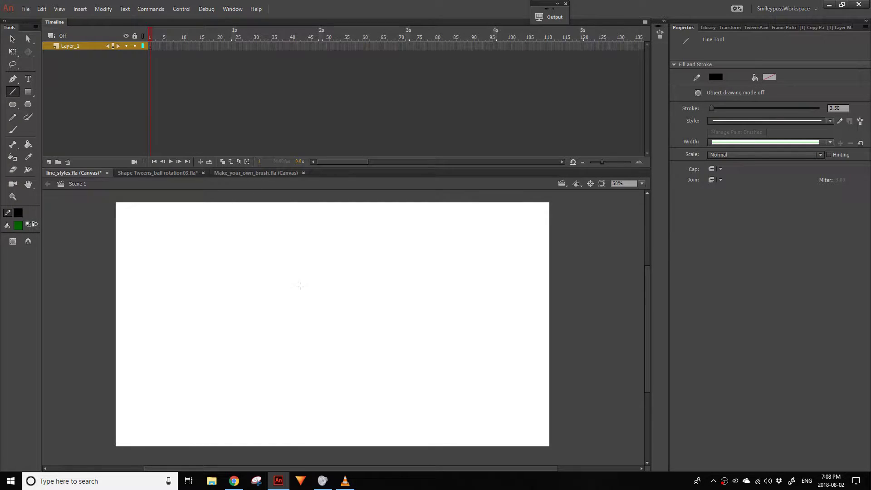
Step: Draw a vertical straight line on the stage and select it
drag(303, 257, 303, 382)
drag(280, 236, 359, 394)
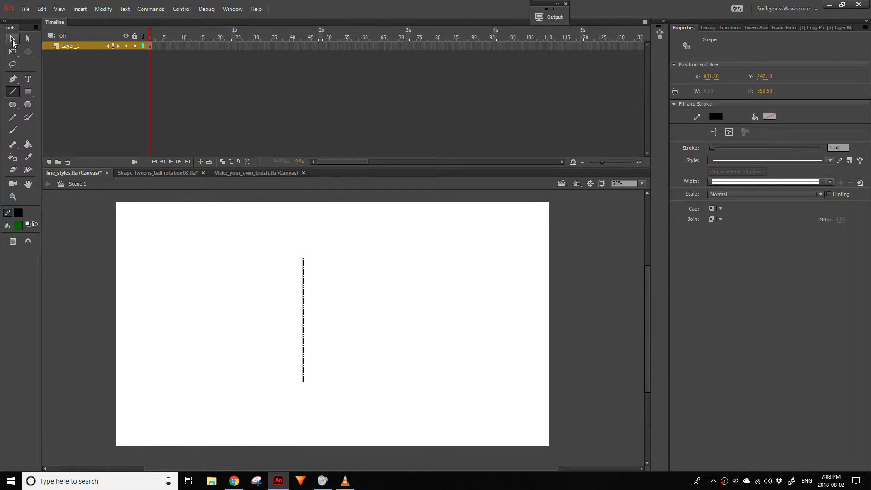
click(12, 38)
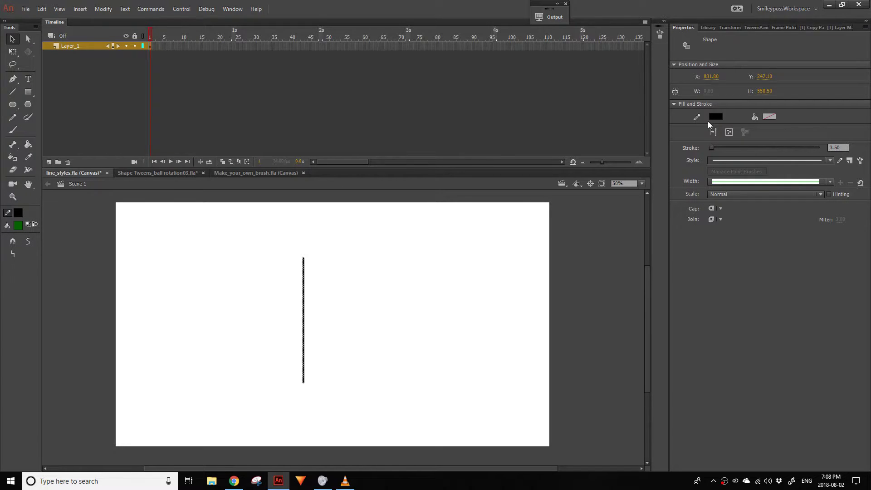
Step: Make the line's stroke purple with a width of 22.45
click(716, 115)
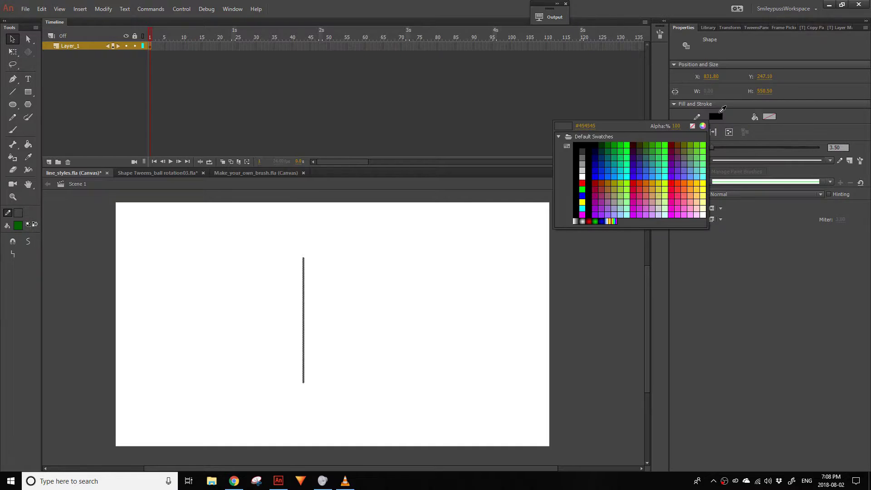
click(669, 176)
drag(711, 148, 721, 150)
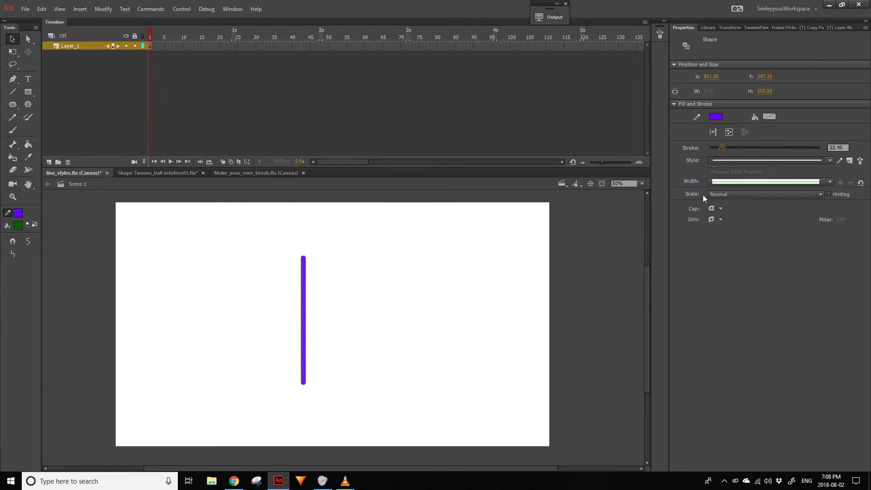
Step: Apply a width profile tapering the purple line to points at both ends, keeping the solid style
click(735, 159)
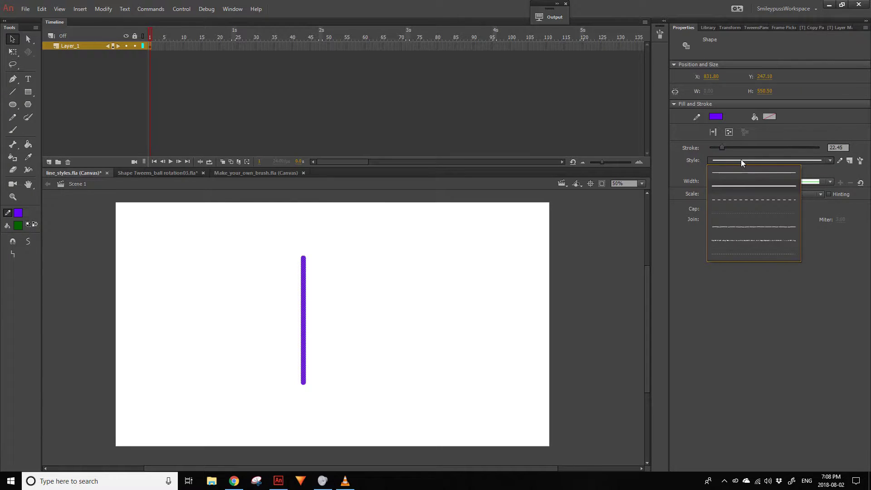
click(820, 172)
click(786, 181)
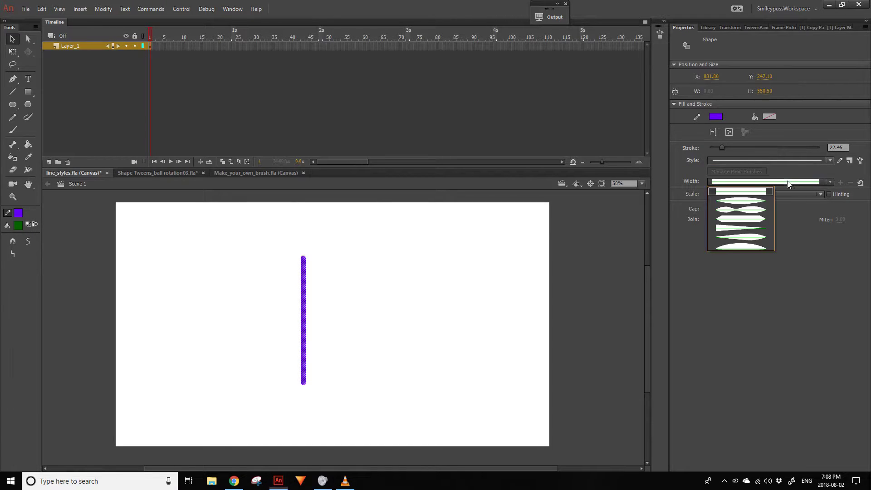
click(752, 239)
click(804, 160)
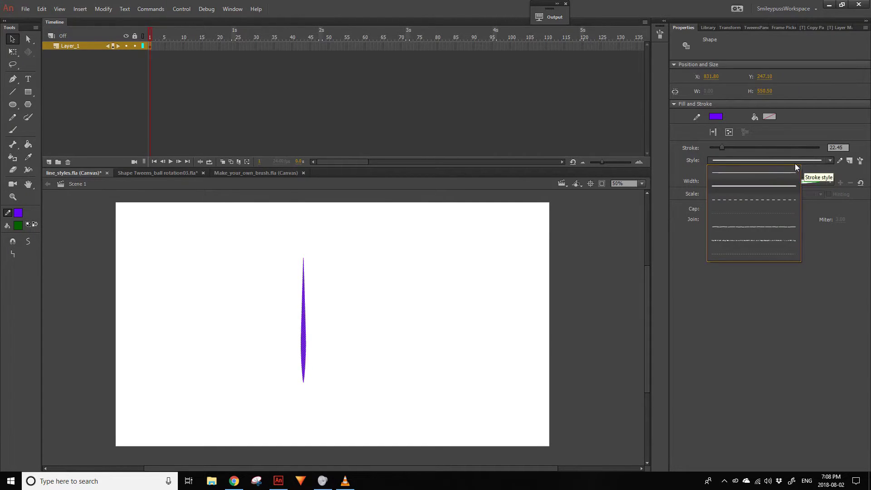
click(770, 184)
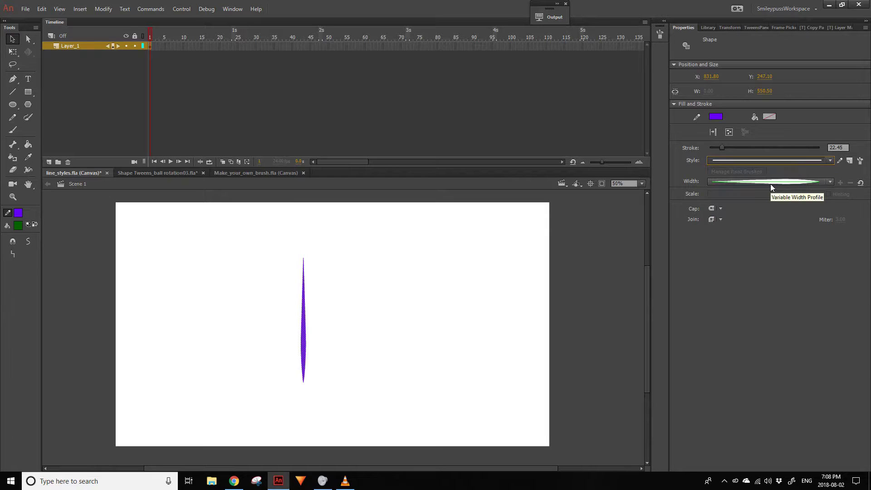
click(781, 160)
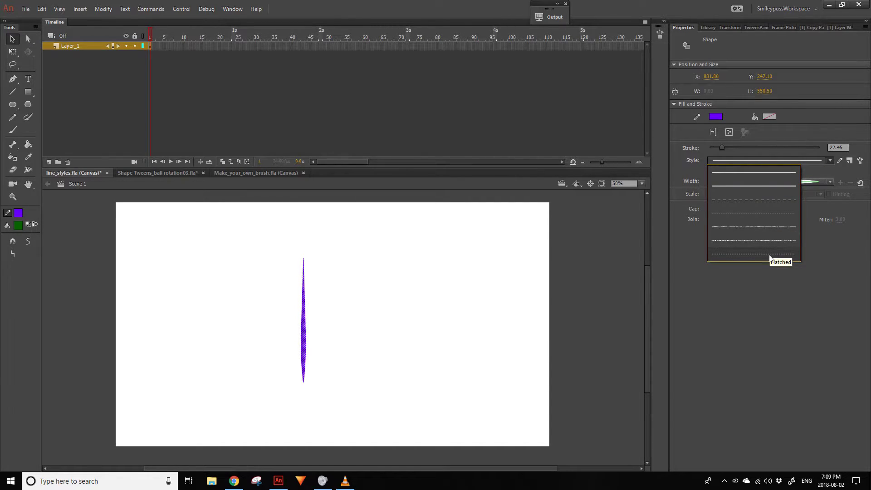
Step: Apply the Arrows Special Arrow 2.01 brush from the Brush Library to the line
click(860, 160)
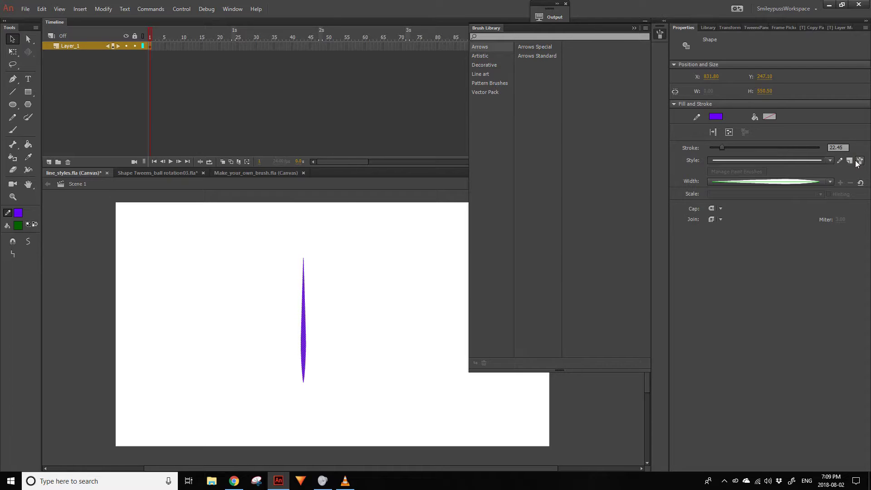
click(536, 47)
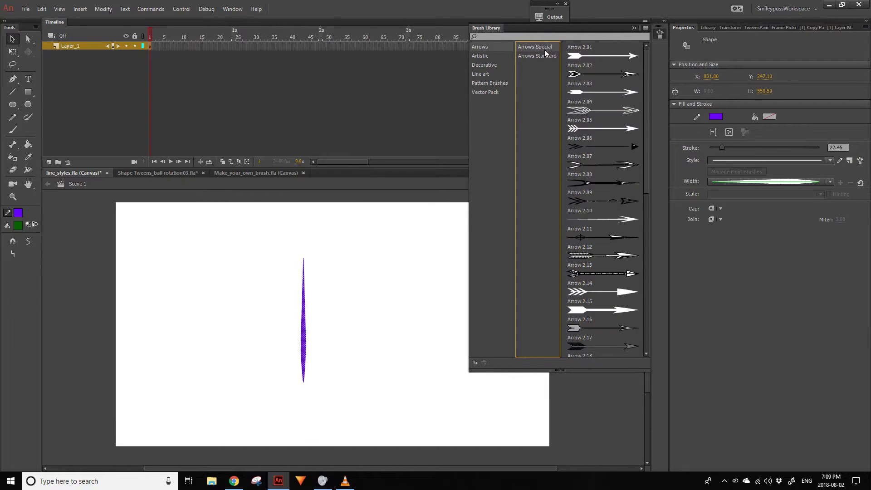
click(609, 51)
Step: Apply the Decorative Ornaments pattern brush to the line
click(487, 64)
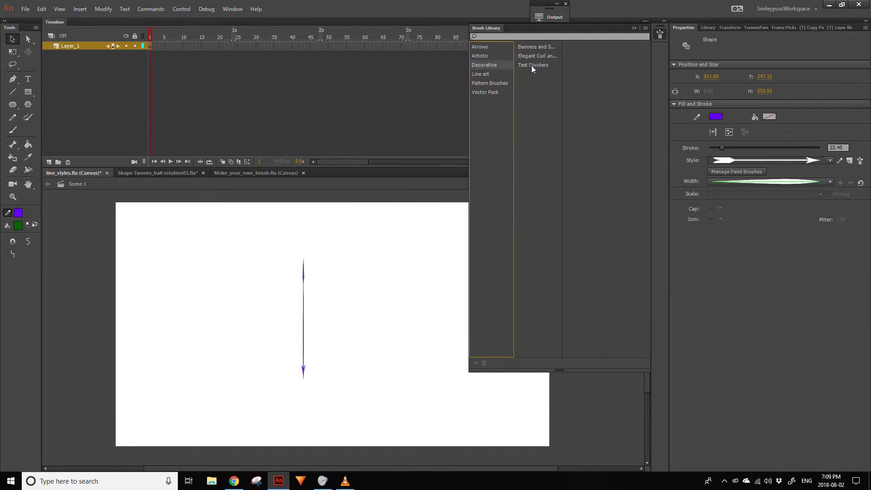
click(531, 65)
click(491, 83)
click(530, 65)
click(612, 91)
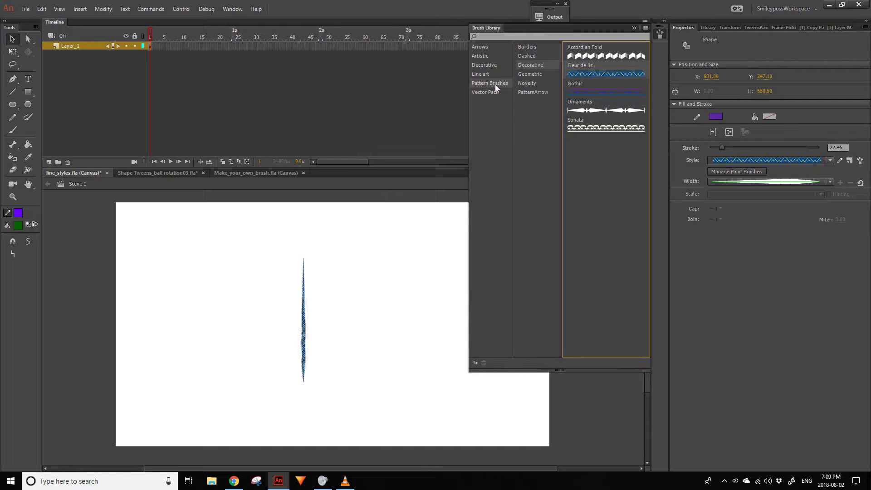
click(598, 111)
Step: Close the brush library and make the line a thicker, uniform-width arrow brush stroke
click(659, 33)
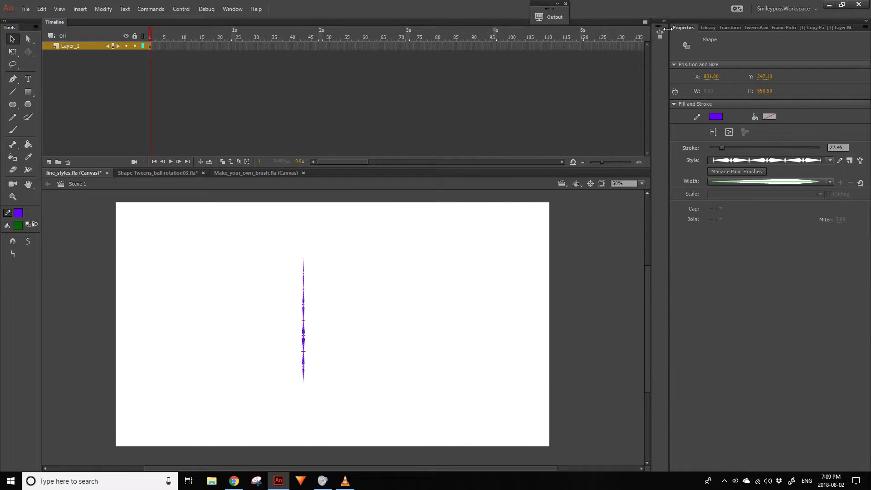
click(779, 160)
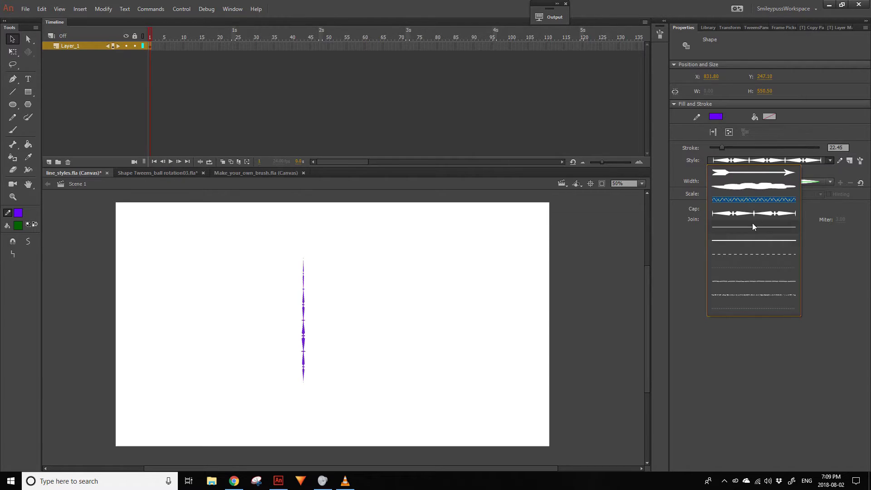
click(768, 175)
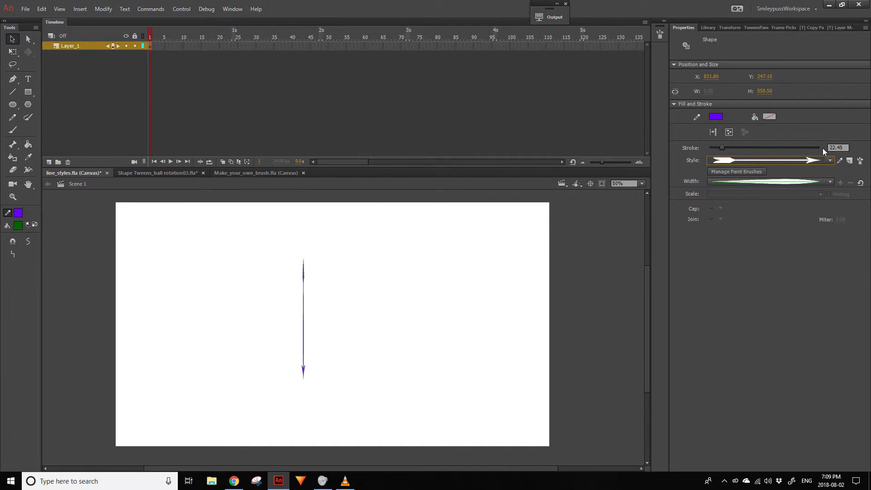
click(779, 182)
click(753, 208)
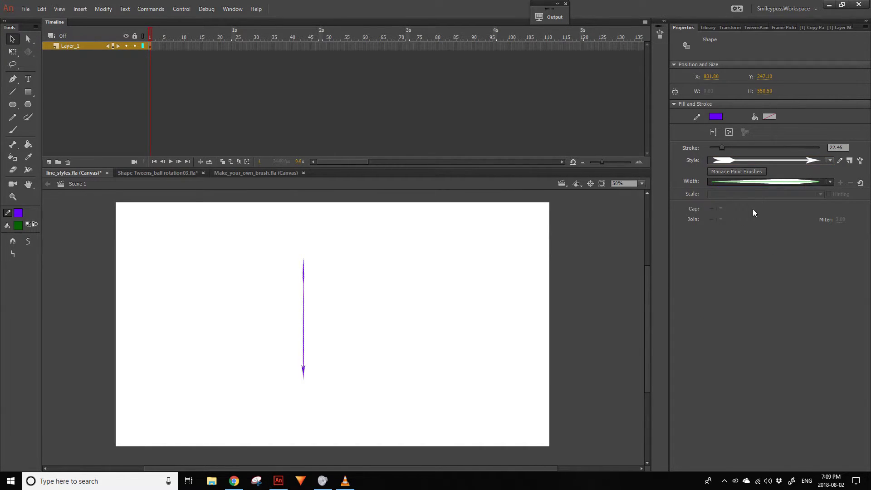
click(795, 186)
click(728, 210)
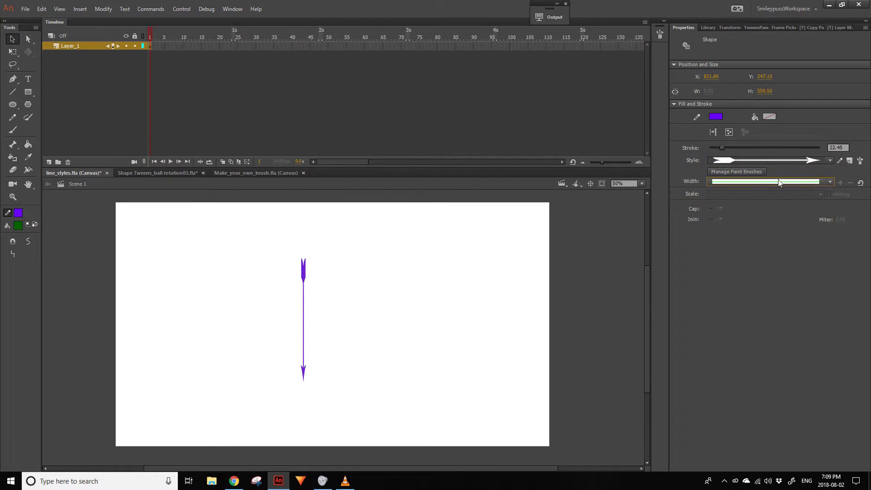
mouse_move(716, 150)
mouse_down()
mouse_move(737, 147)
mouse_move(730, 151)
mouse_up()
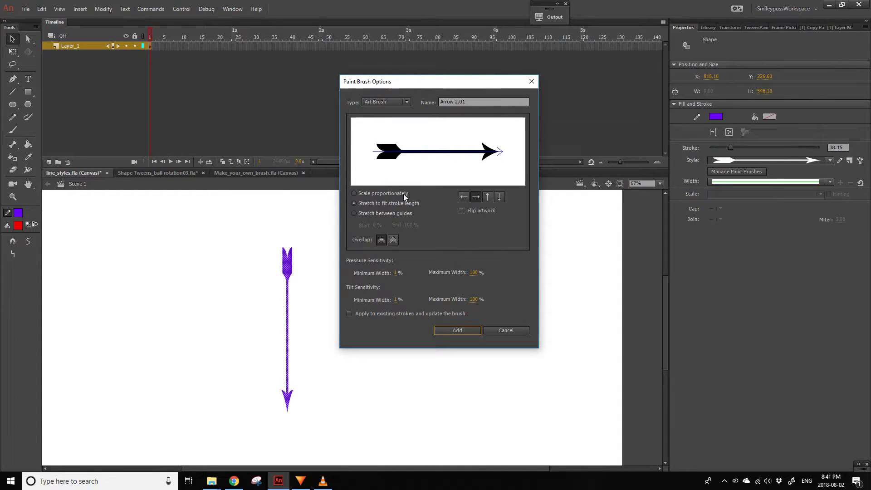
click(405, 194)
click(462, 210)
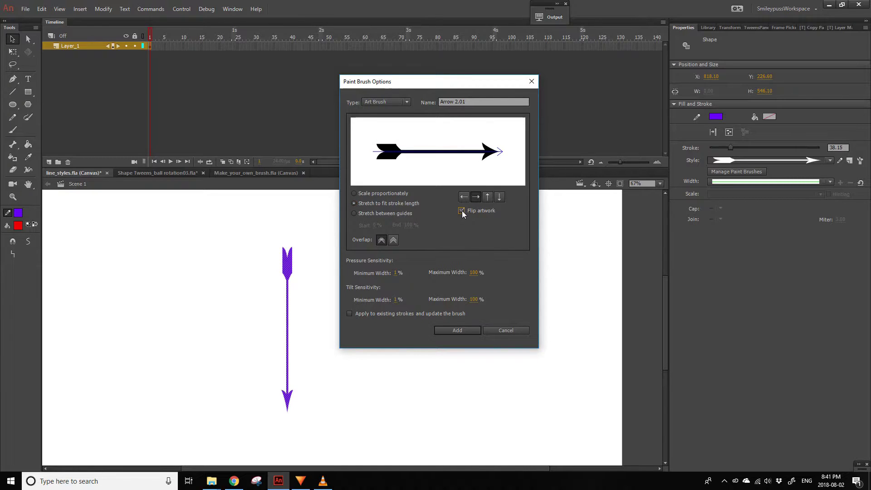
click(464, 197)
click(498, 197)
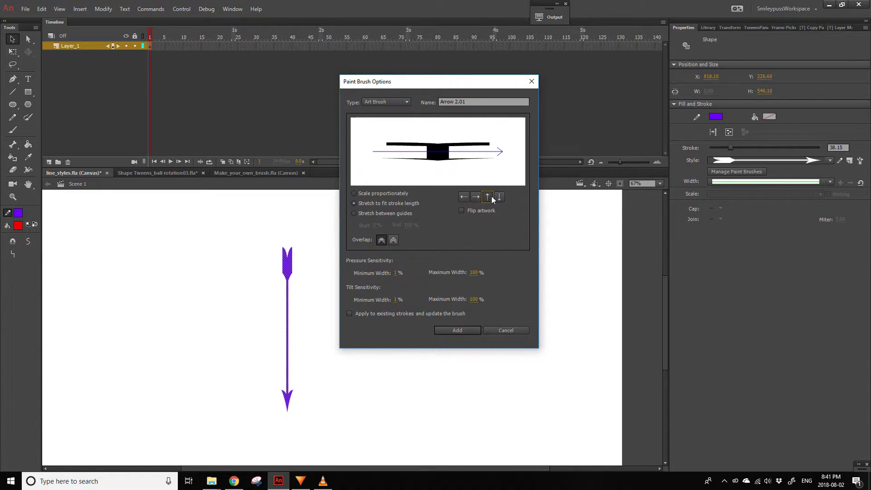
click(487, 197)
click(475, 197)
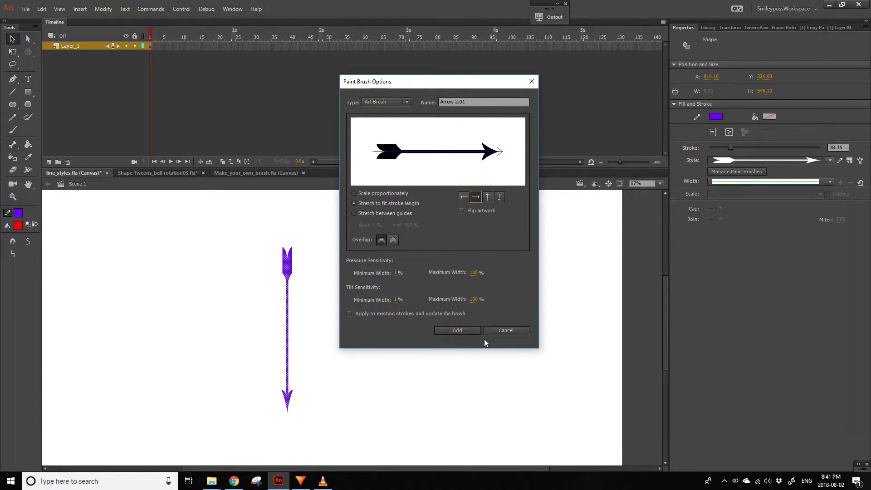
click(471, 331)
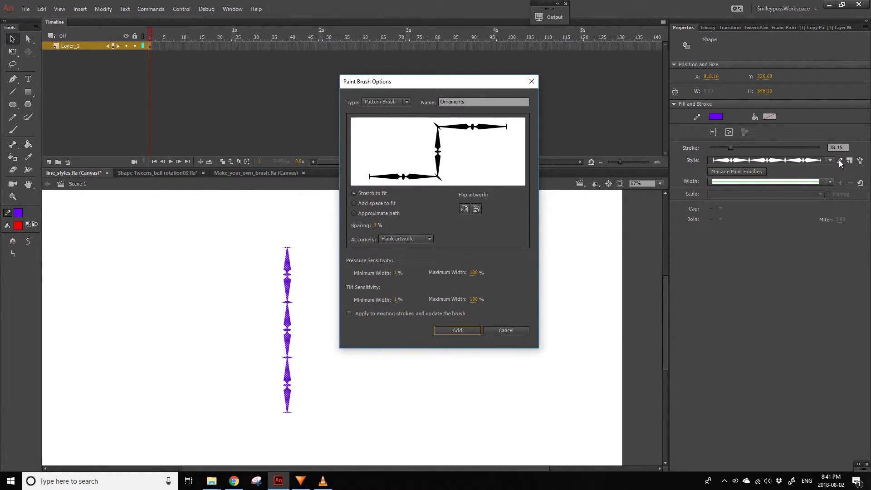
Step: Set pattern brush options: stretch to fit, flip the artwork, and adjust corner handling
click(393, 191)
click(476, 209)
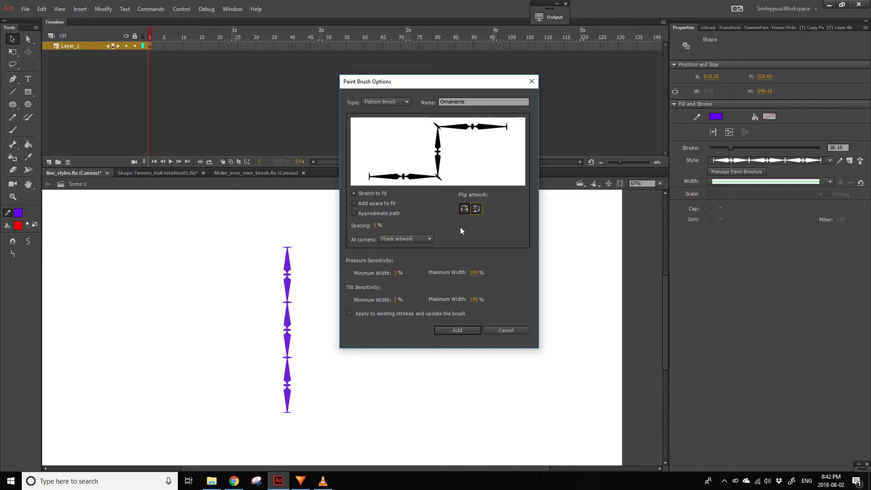
click(416, 241)
click(408, 258)
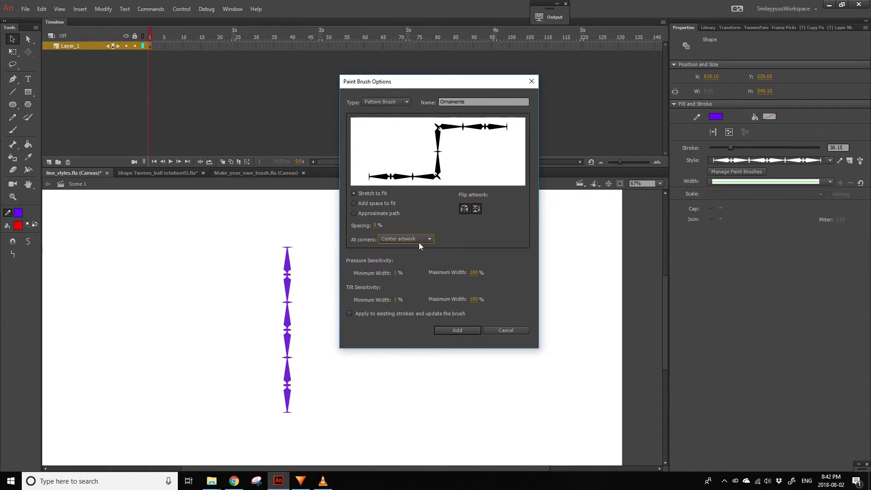
click(418, 243)
click(418, 241)
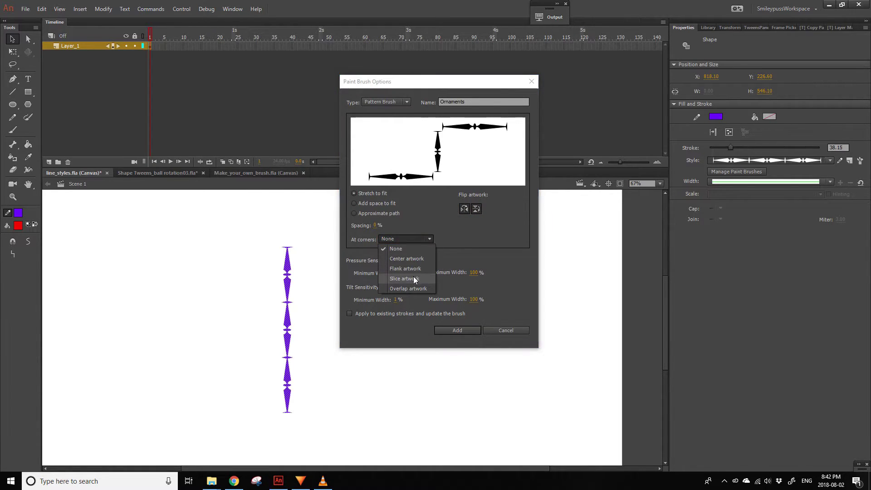
click(415, 278)
click(412, 239)
click(411, 288)
click(420, 242)
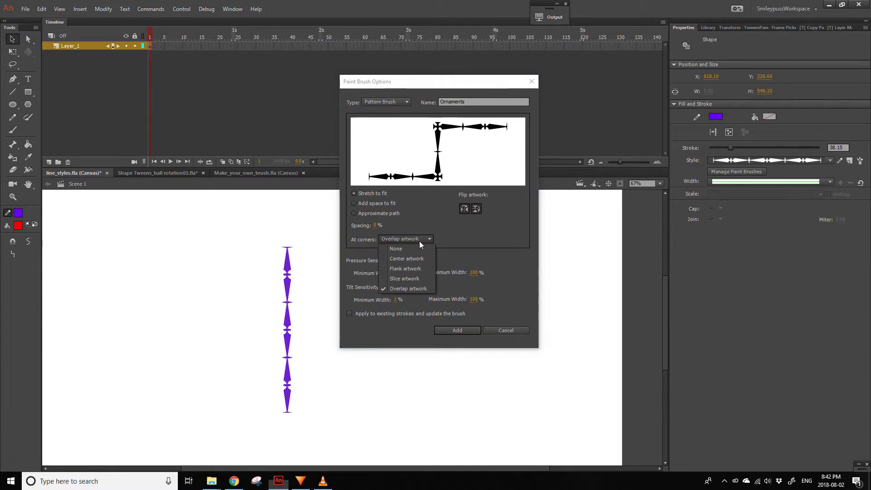
click(418, 248)
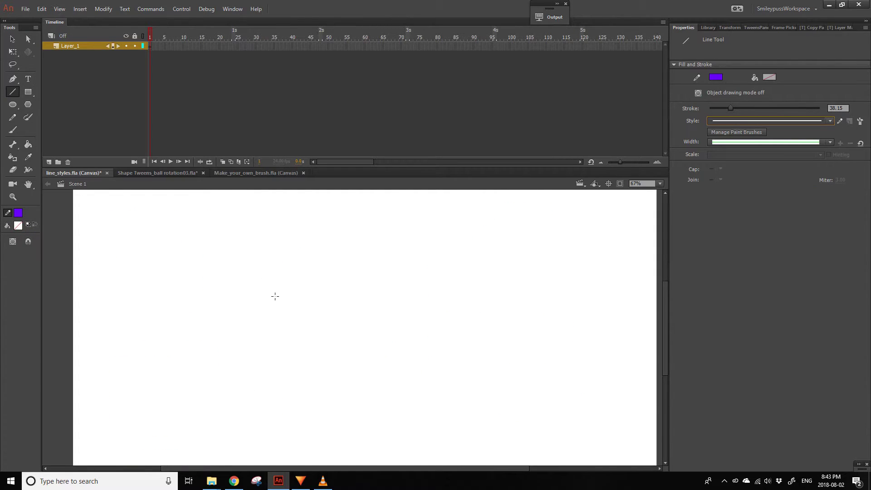
Step: Draw a thick purple horizontal line across the canvas middle and give it a ragged style
drag(269, 309, 465, 309)
key(ctrl+a)
click(769, 160)
click(766, 184)
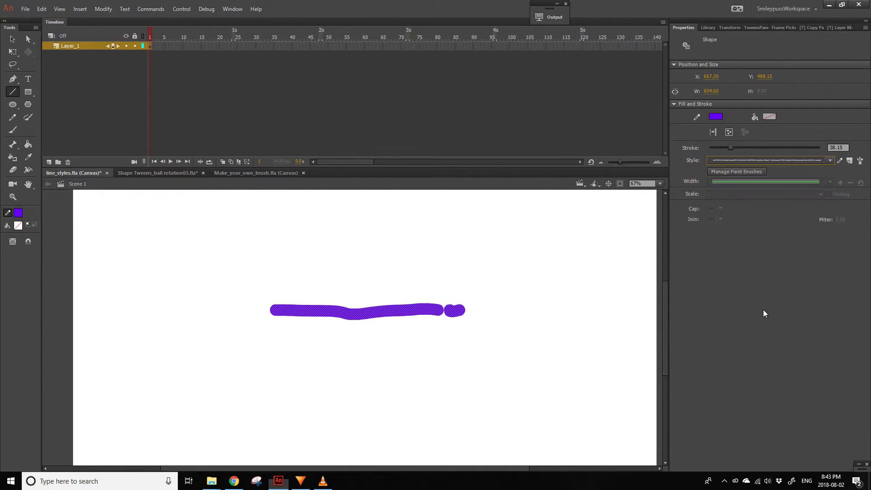
Step: Edit the stroke style to Ragged type, Random pattern and thickness 8
click(839, 160)
drag(606, 196, 657, 175)
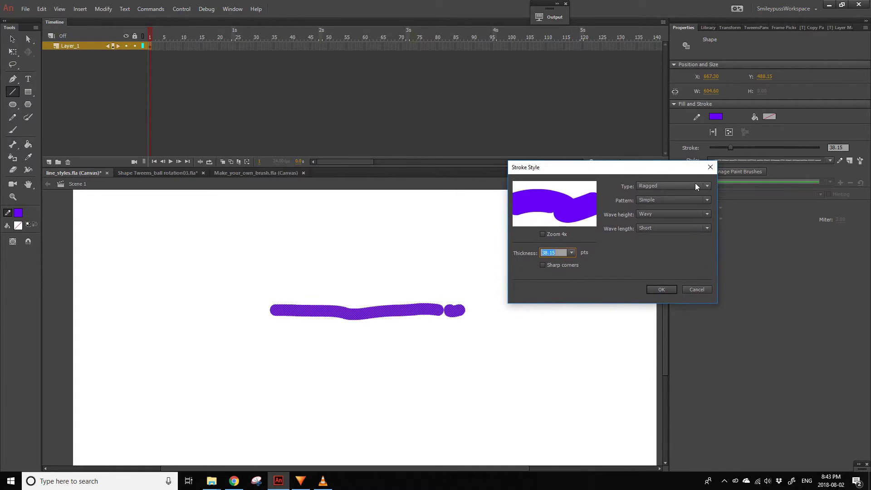
click(695, 185)
click(653, 215)
click(688, 188)
click(655, 225)
click(685, 198)
click(669, 229)
click(571, 253)
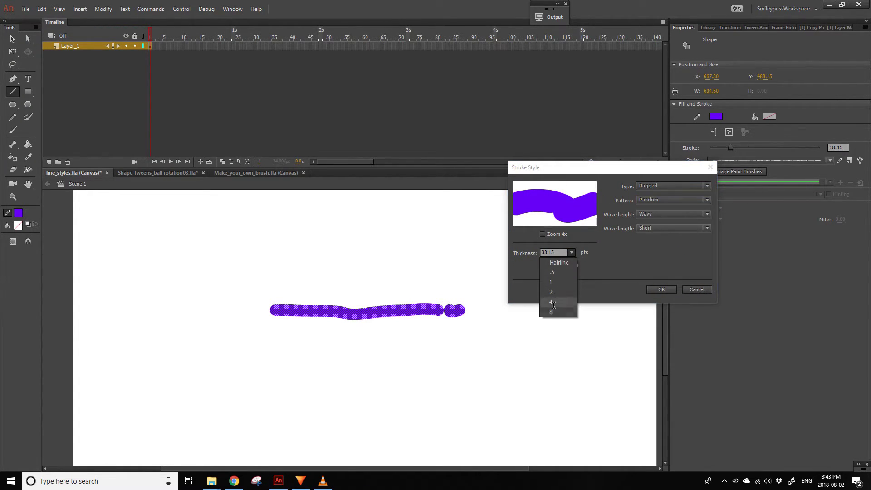
click(558, 308)
Step: Set wave height Very Wavy, wave length Medium and sharp corners, then confirm
click(661, 290)
click(839, 161)
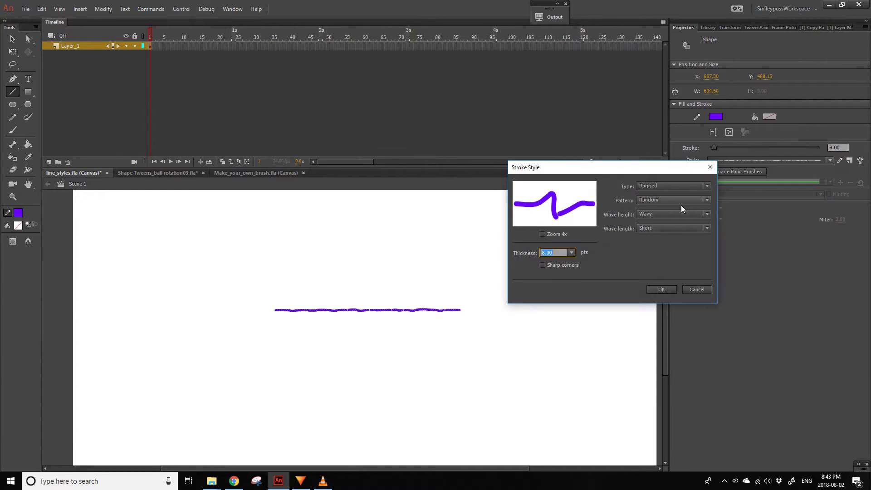
click(674, 213)
click(656, 223)
click(660, 259)
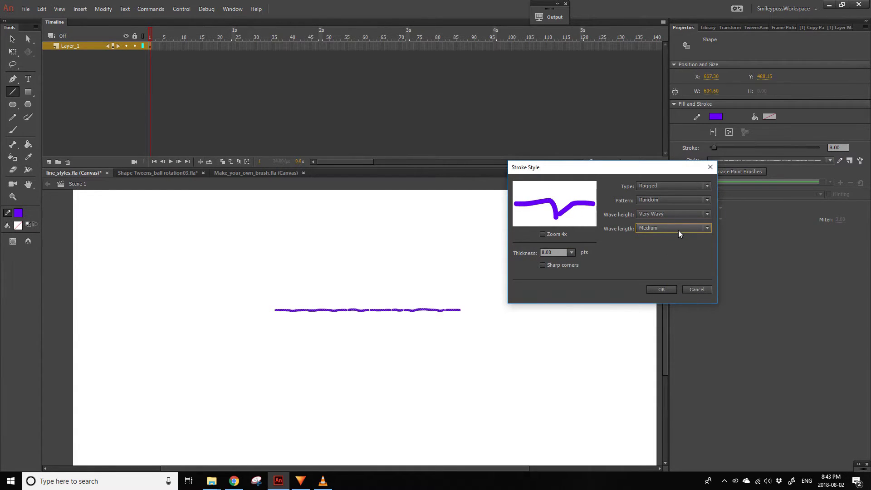
click(572, 266)
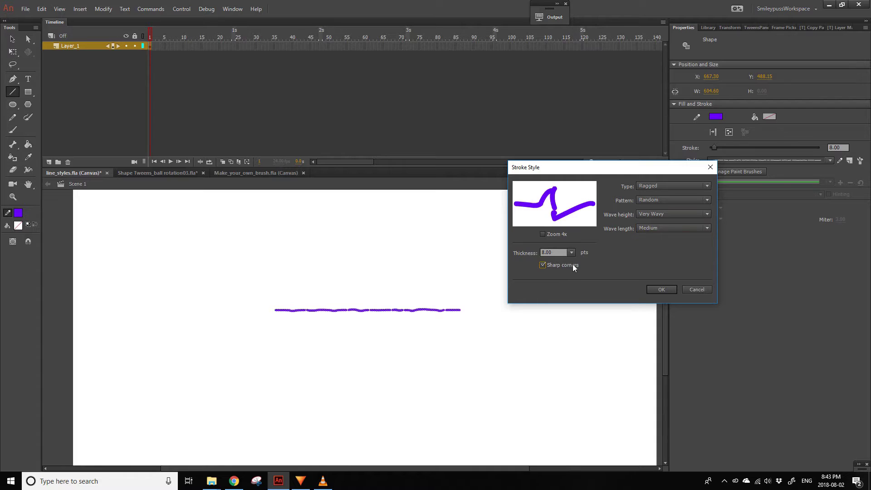
click(661, 289)
Step: In the ball rotation document, select all line frames and set their stroke to 5.80
click(791, 161)
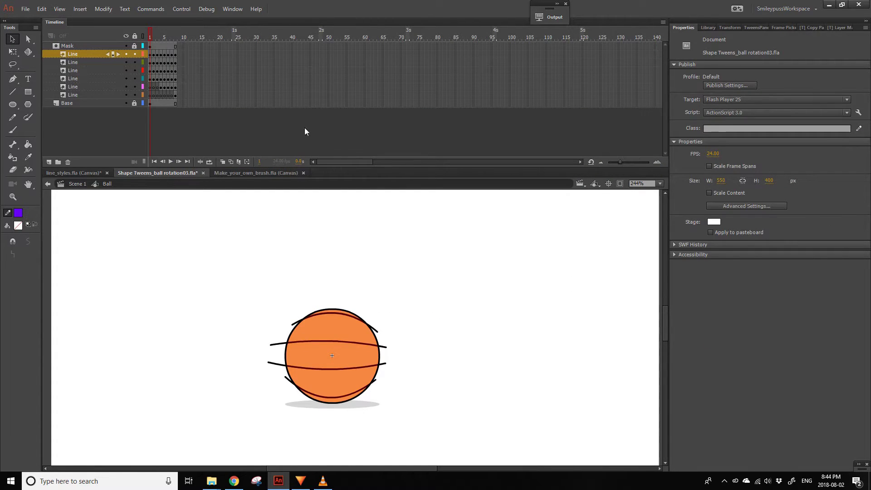
click(238, 161)
drag(227, 62, 151, 95)
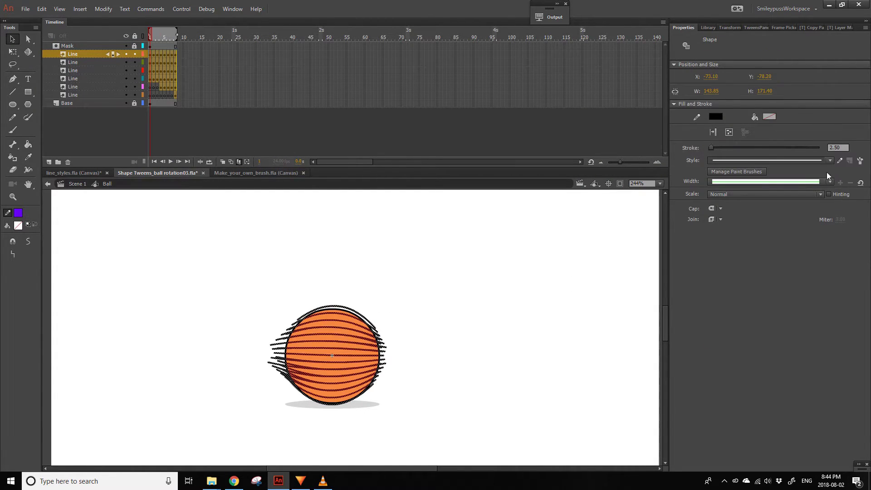
drag(711, 149, 714, 151)
Step: Apply the Arrow Floral pattern brush to the ball's lines
click(801, 162)
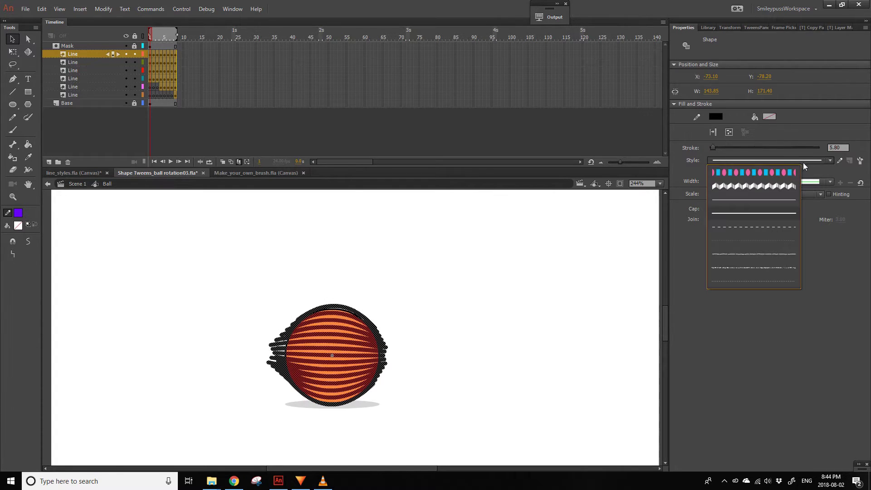
click(776, 184)
click(784, 163)
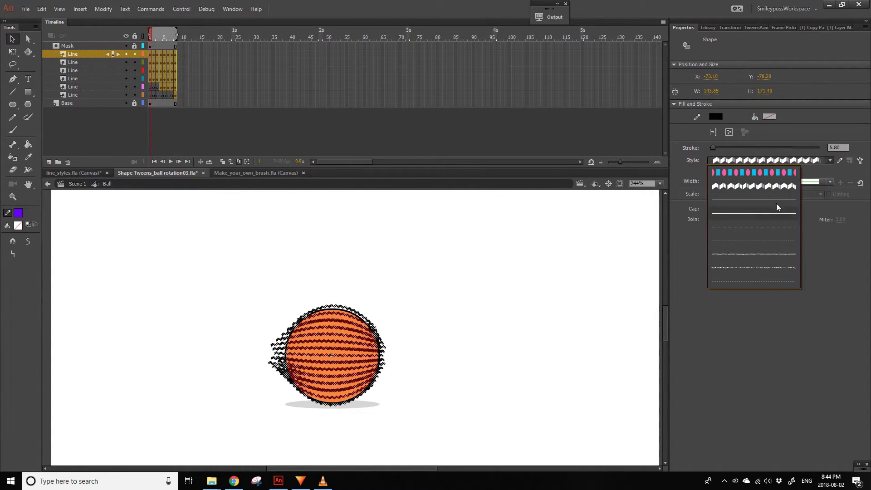
click(775, 203)
click(859, 161)
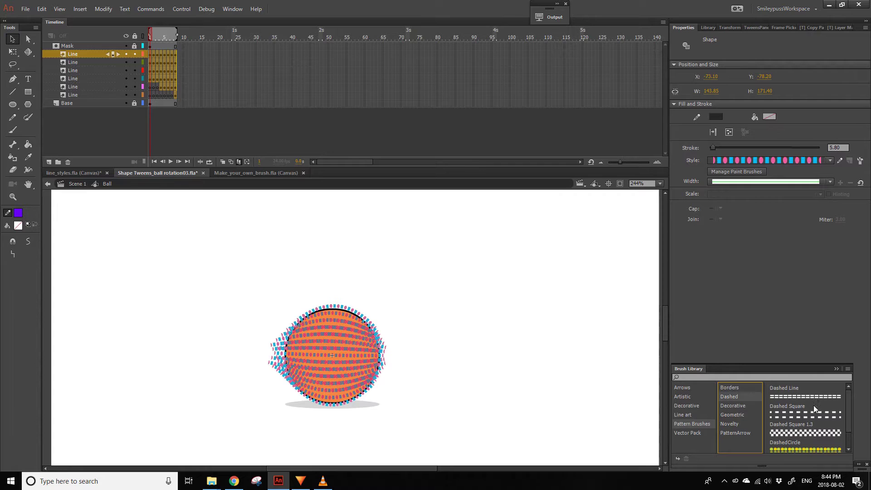
click(757, 422)
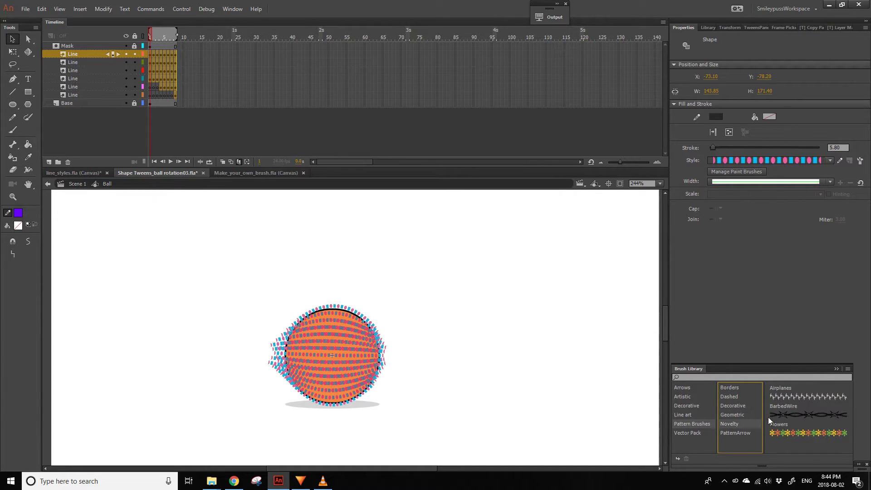
click(741, 433)
double_click(803, 396)
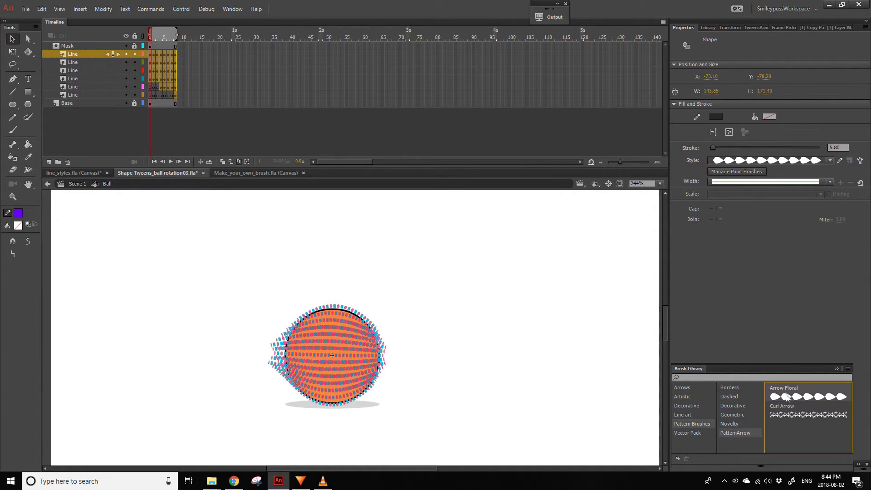
Step: Set the ball lines' stroke colour to black
click(715, 116)
click(582, 175)
click(715, 116)
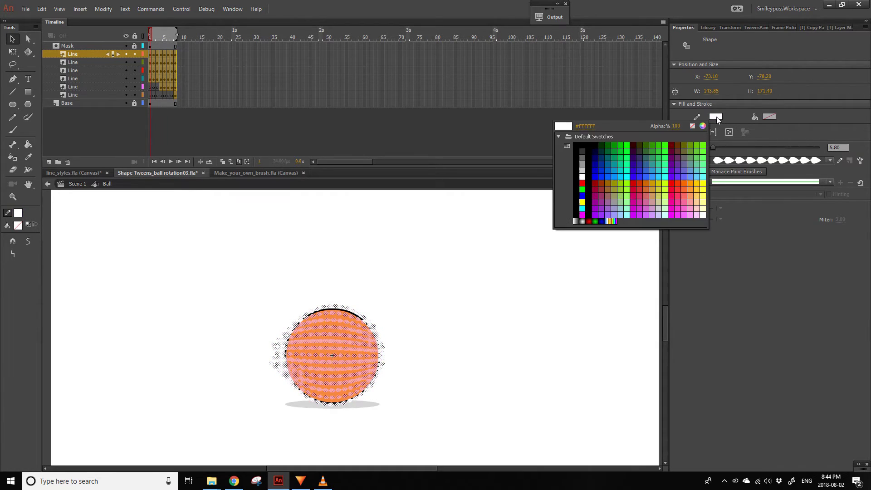
click(697, 215)
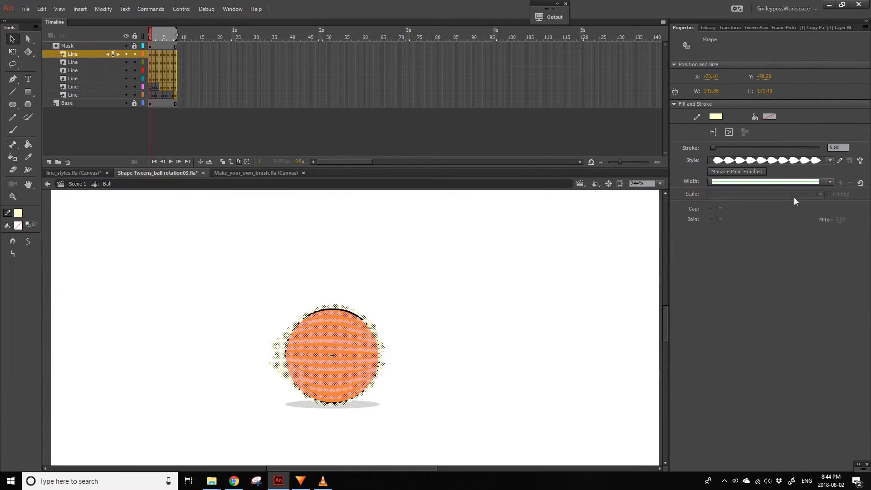
click(715, 117)
click(615, 134)
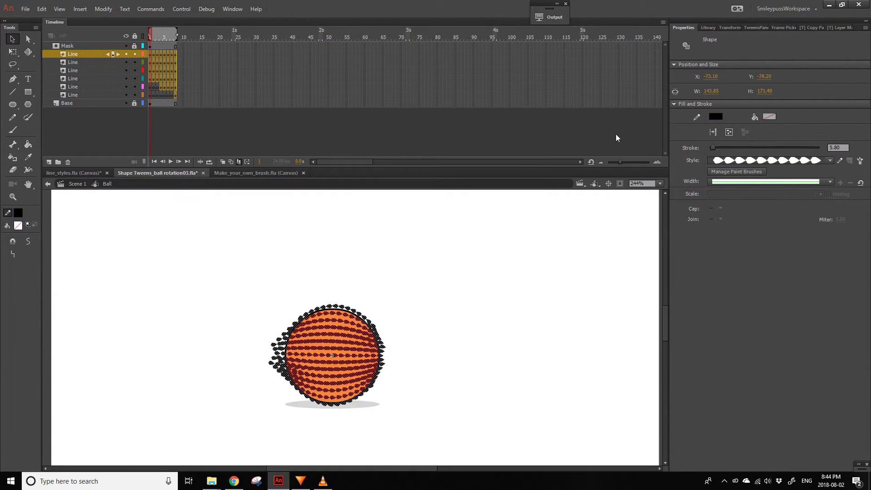
Step: Turn off multi-frame editing, lock all layers, and play the ball animation
click(241, 162)
click(134, 35)
key(Return)
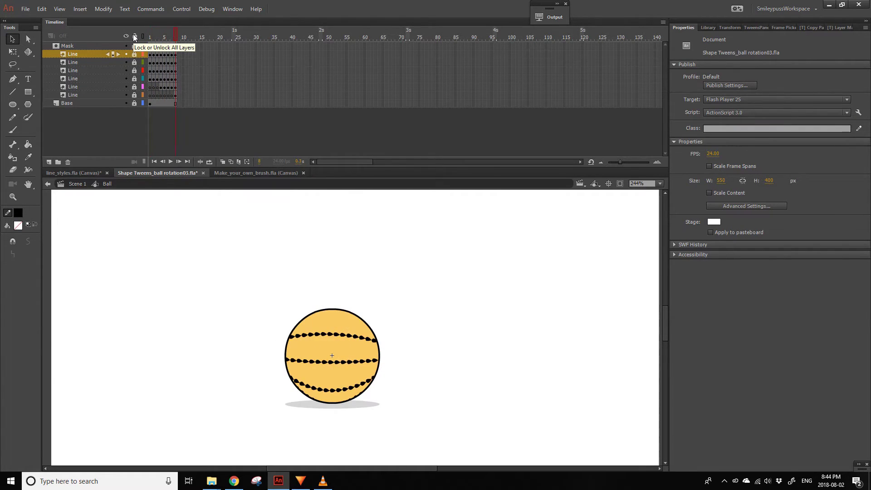
click(282, 173)
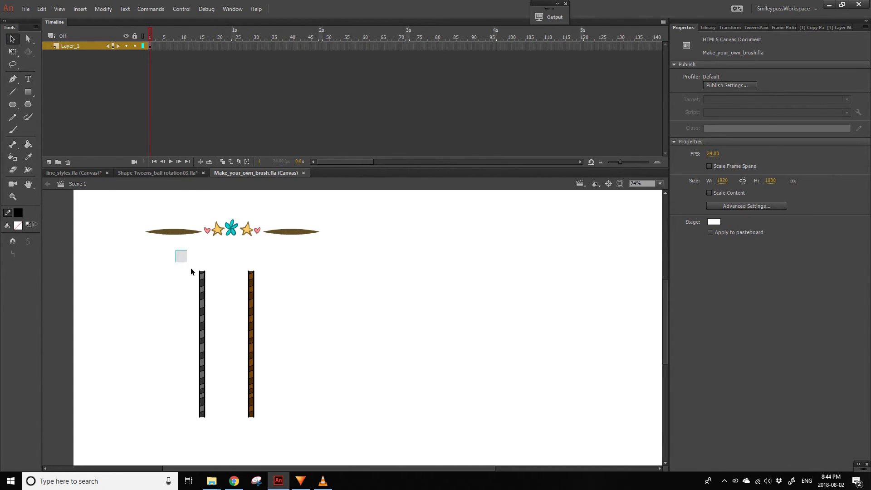
Step: Marquee-select the left grey striped bar
drag(190, 270, 230, 448)
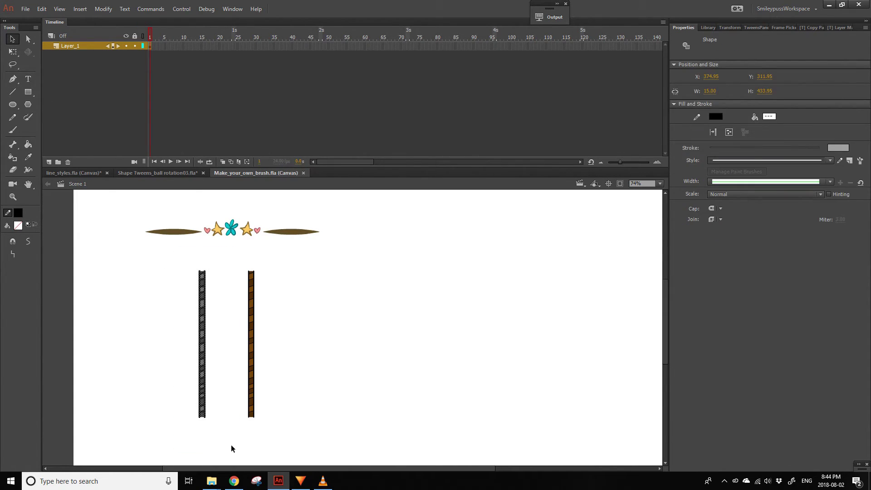
Step: Create and add an Art Brush from the stripe, running along the stroke and scaled proportionately
click(850, 161)
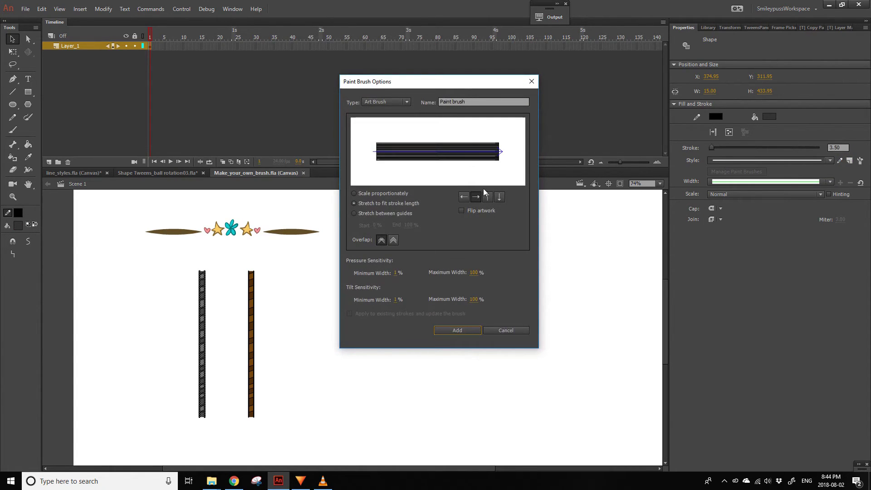
click(487, 196)
click(405, 101)
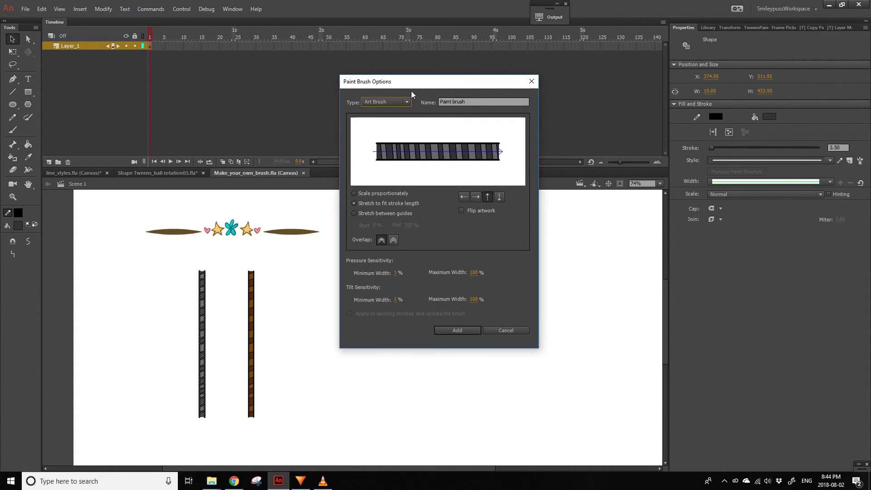
click(403, 194)
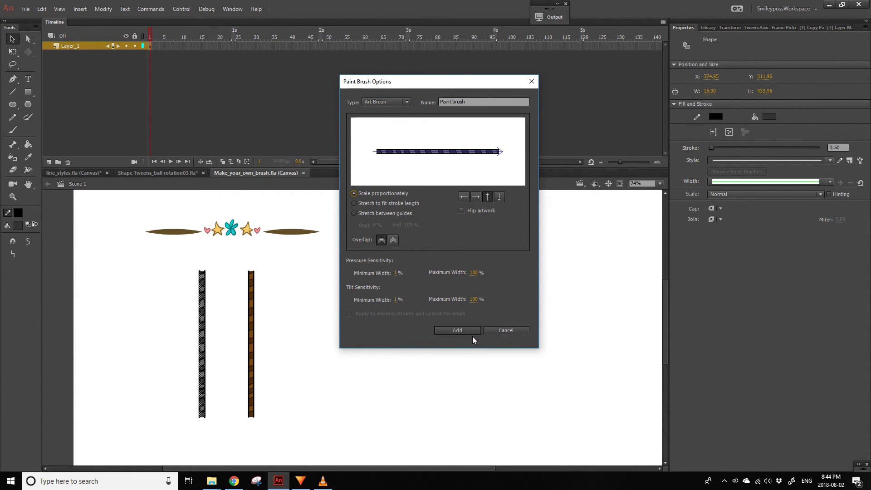
click(457, 330)
Step: Paint four striped strokes: a long curve, a wave, a bottom bar and a short top-right bar
drag(321, 342, 524, 229)
drag(347, 366, 647, 357)
drag(331, 414, 537, 413)
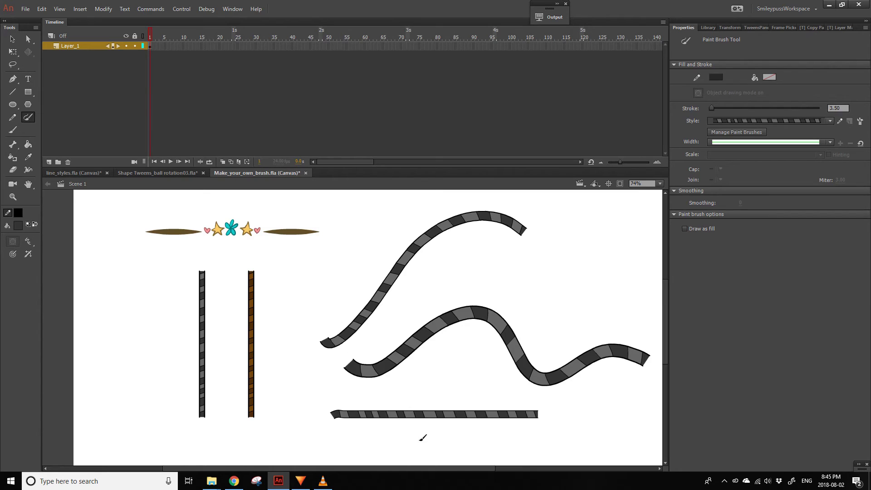
drag(472, 262, 573, 262)
Step: Save the striped paint brush to the Brush Library from Manage Paint Brushes
click(748, 132)
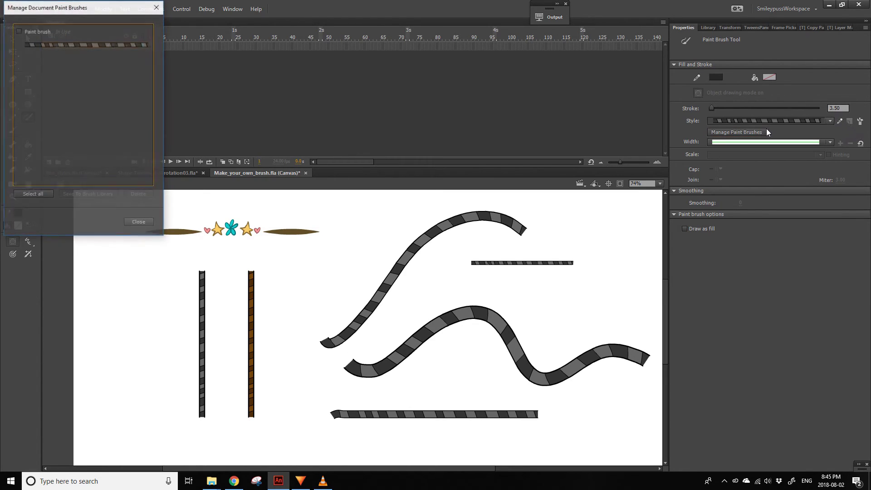
click(24, 33)
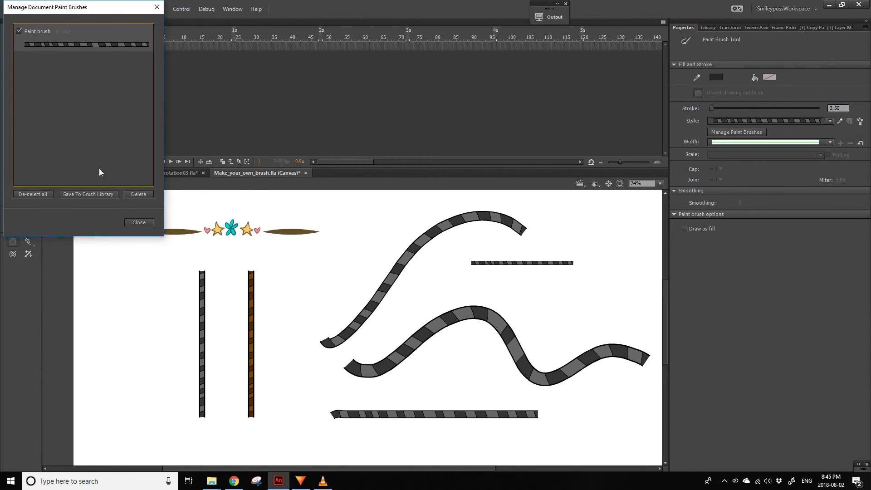
click(105, 196)
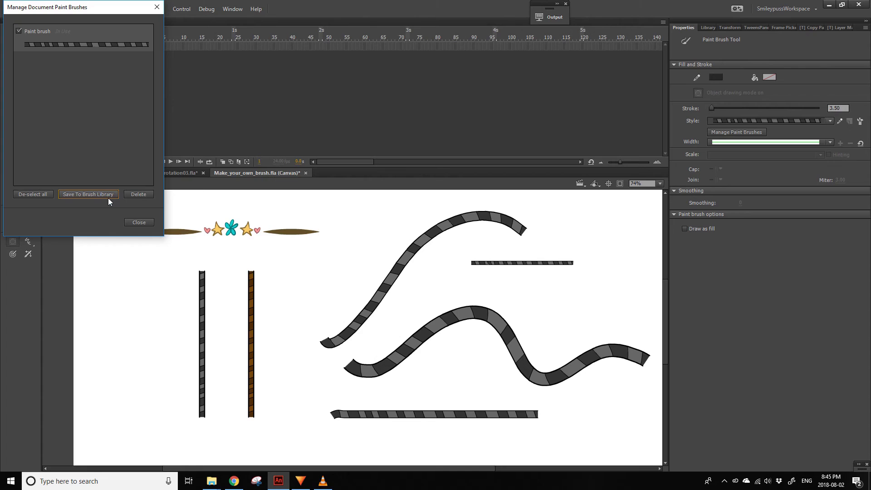
click(139, 223)
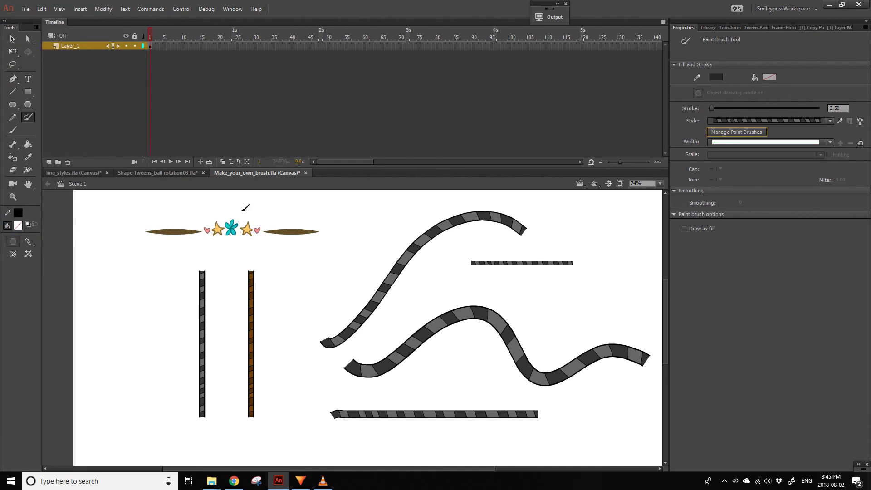